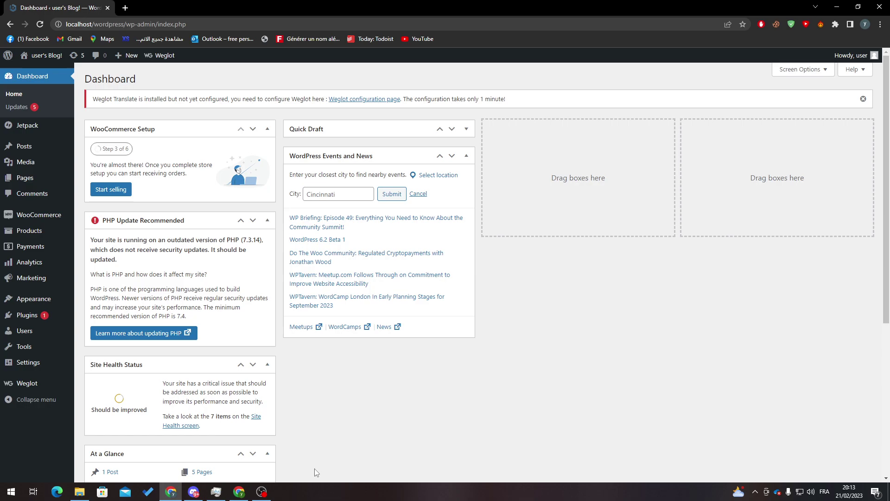
- Search Plugins > Add New for 'woocommerce' to list matching plugins, WooCommerce already active
right_click(315, 472)
key("Escape")
left_click(97, 329)
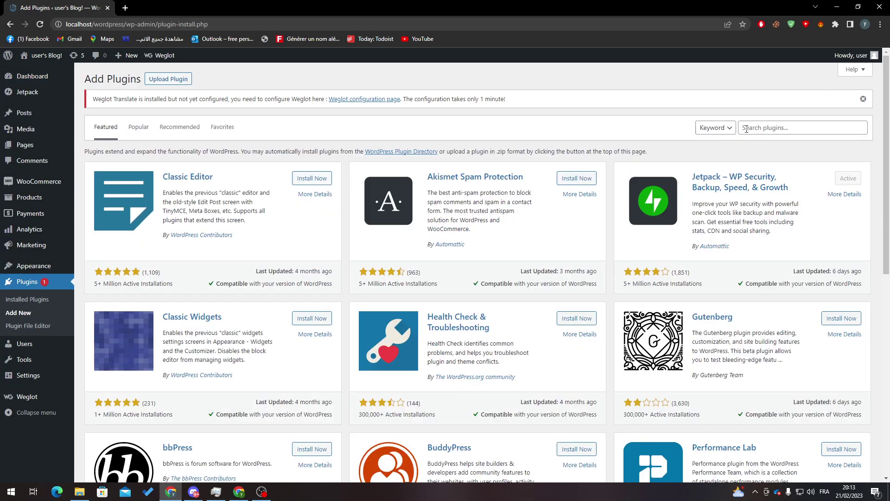
left_click(746, 129)
left_click(809, 149)
type("woocommerce")
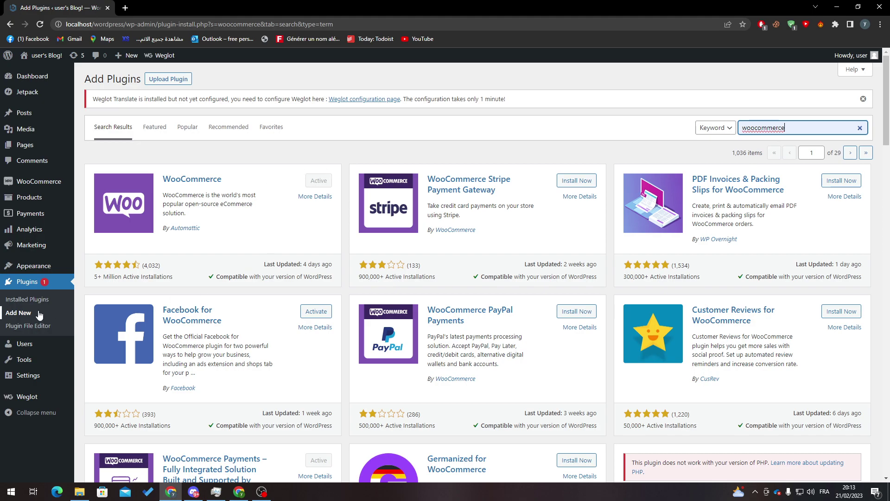
- Filter Installed Plugins by Active, then by Inactive to show the six inactive plugins
left_click(27, 299)
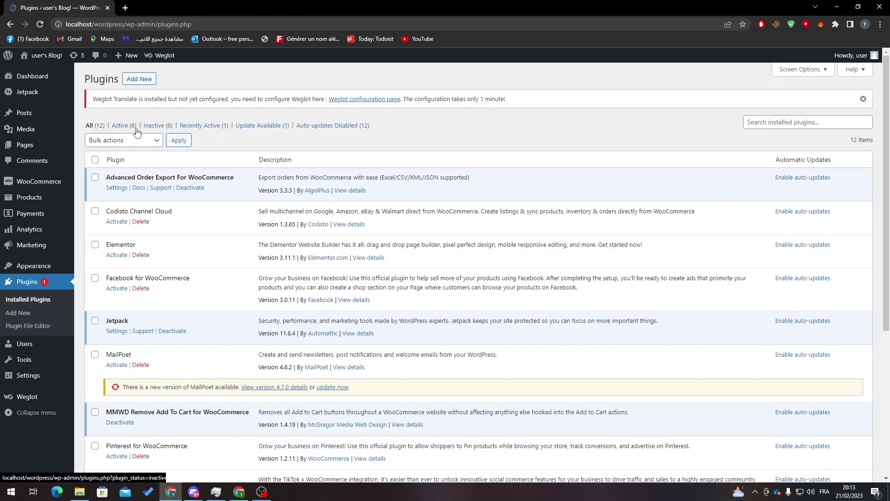
left_click(121, 125)
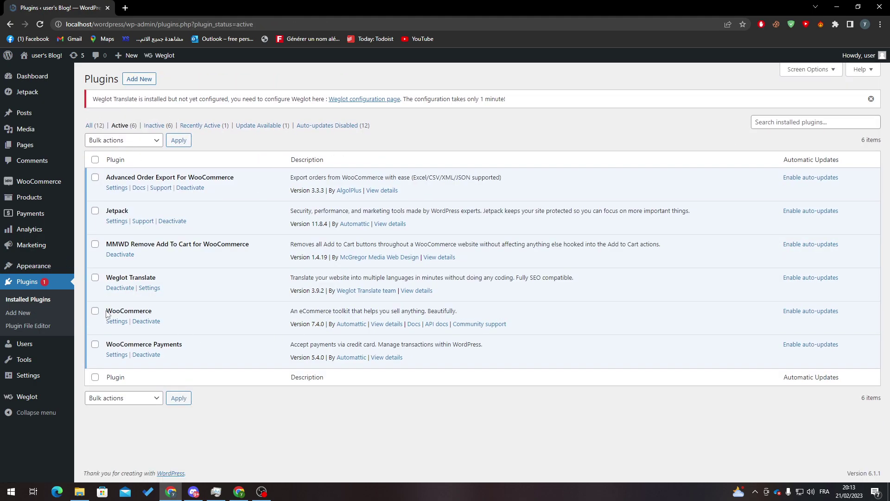
left_click_drag(106, 310, 155, 310)
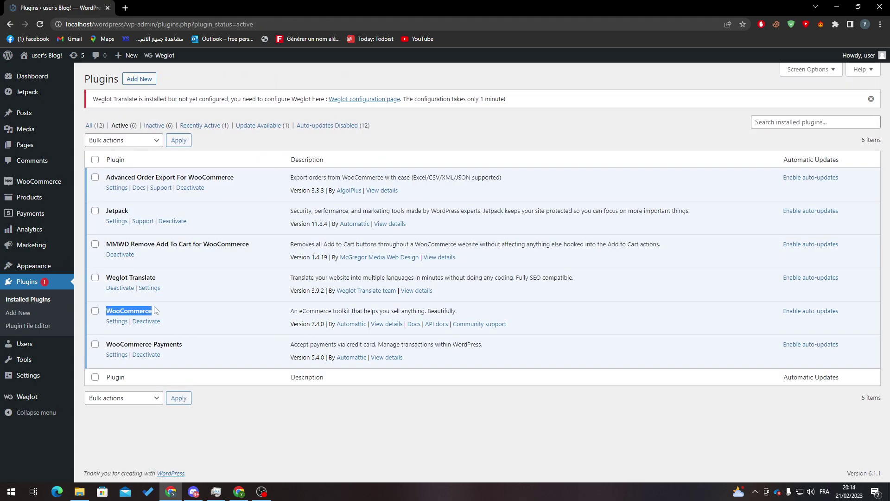
left_click(153, 125)
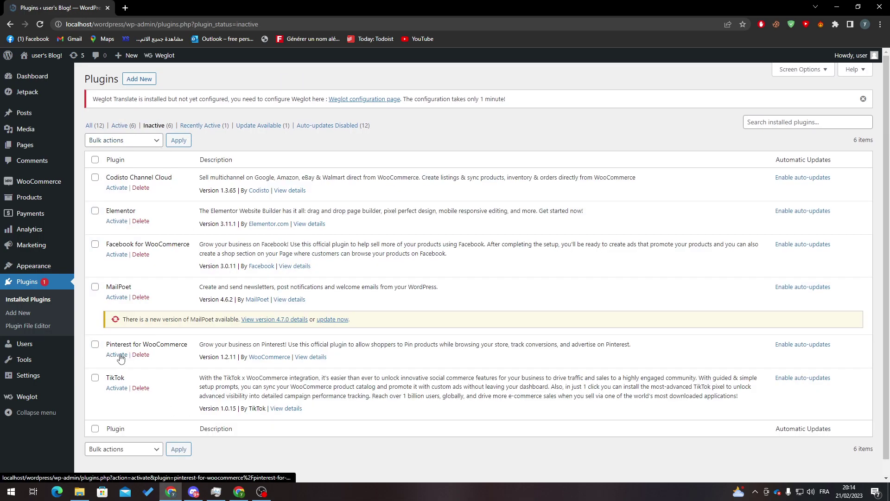
left_click(263, 492)
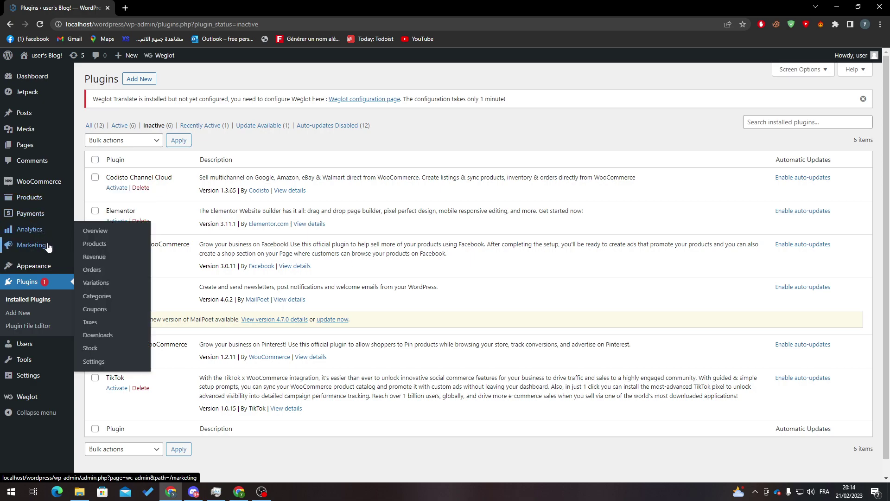
mouse_move(30, 197)
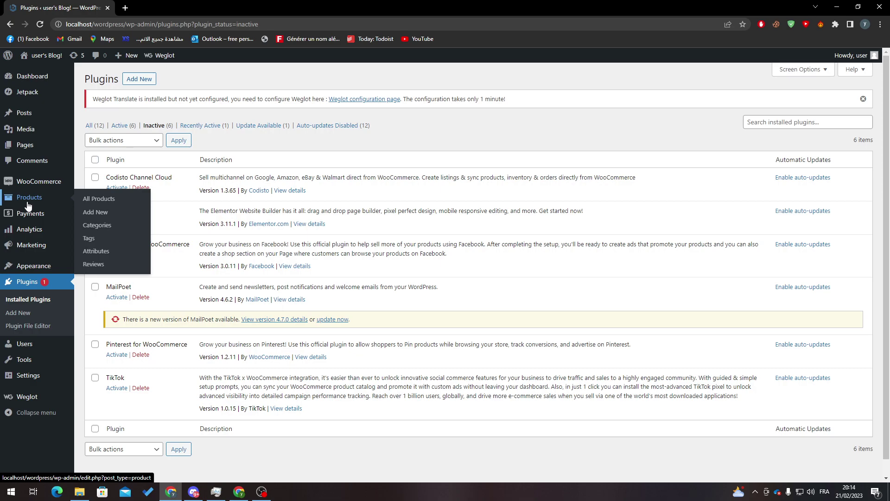
- Open Products > All Products to see the eight store products
left_click(29, 198)
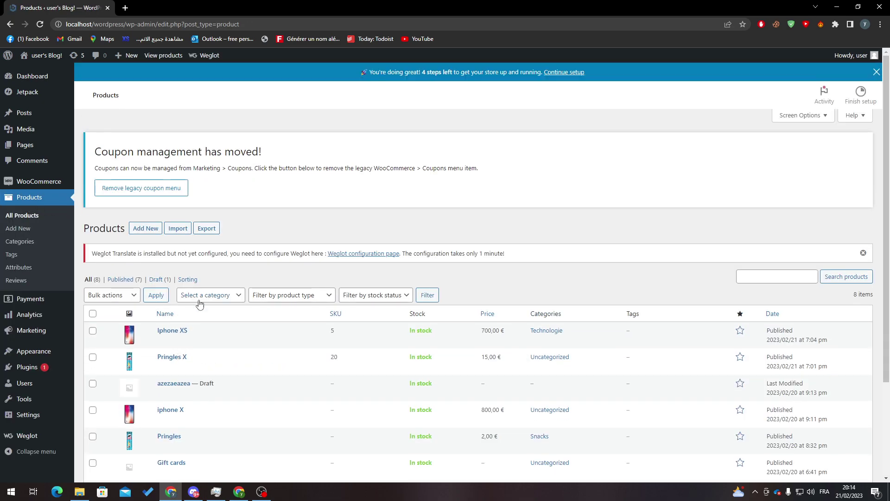
scroll(230, 303, "down", 1)
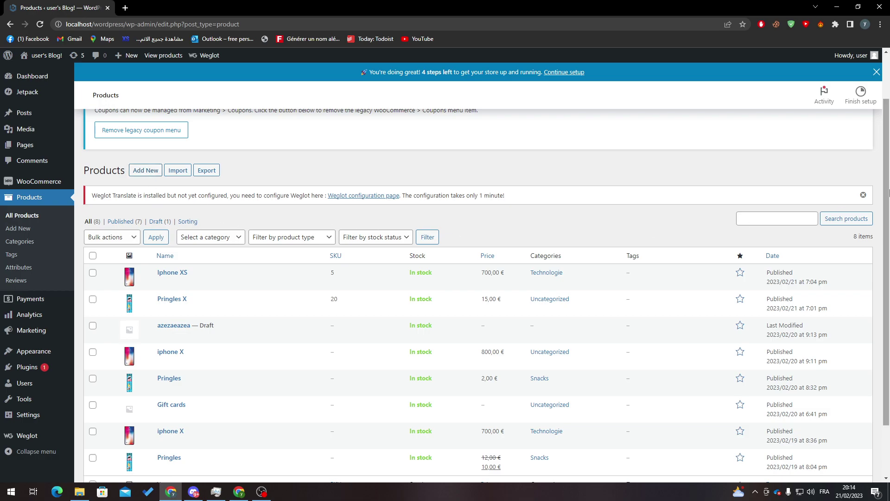
left_click_drag(887, 189, 886, 140)
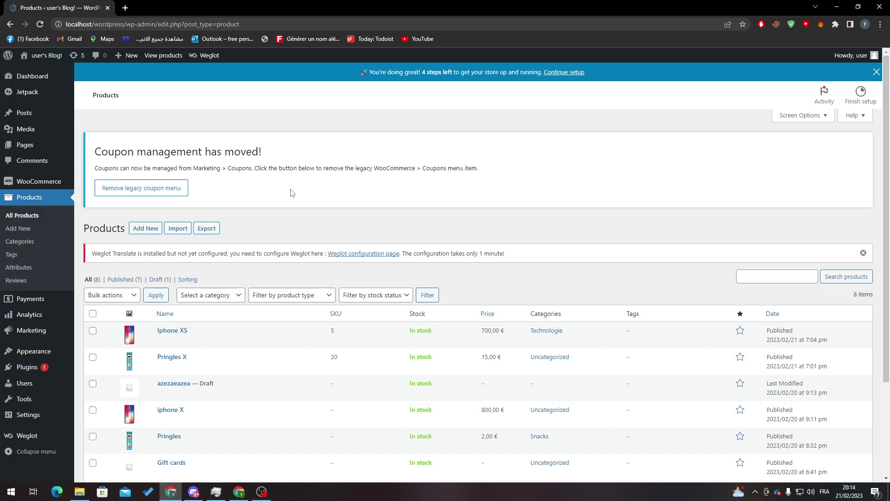
- Open Visit Store in a new tab and switch to the live Shop page
right_click(40, 88)
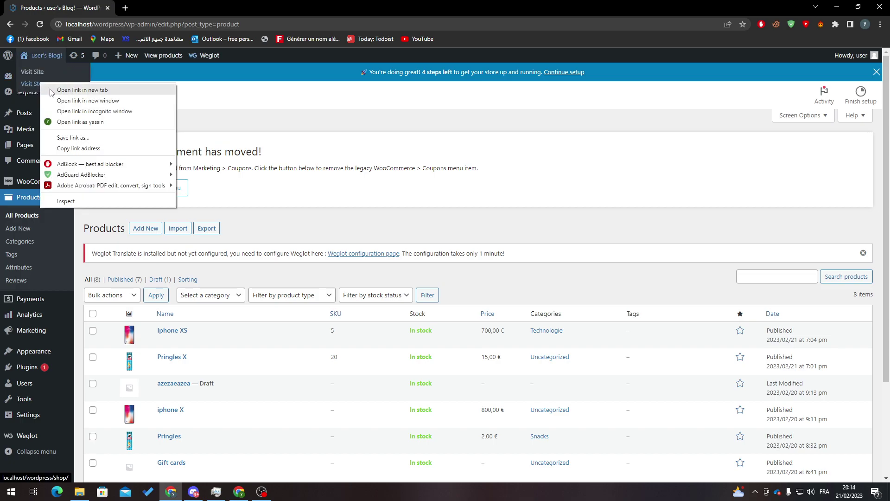
left_click(77, 90)
left_click(174, 8)
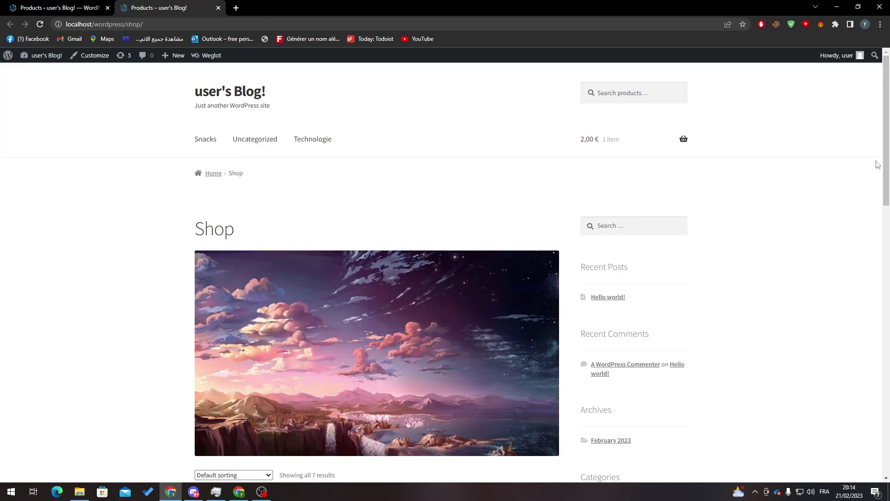
left_click_drag(887, 139, 886, 313)
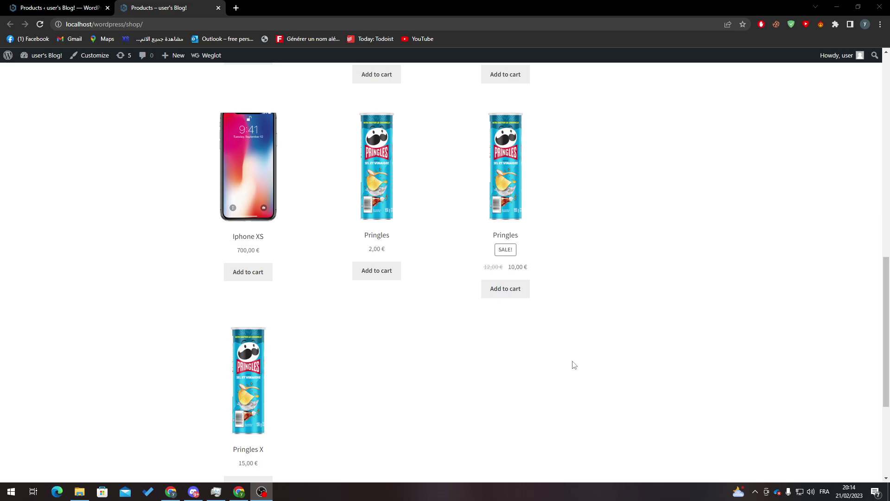
left_click_drag(886, 386, 887, 139)
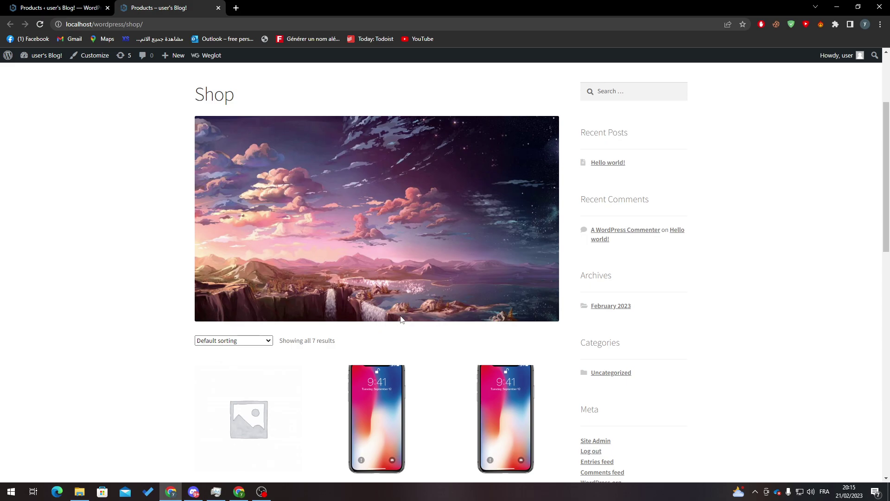
left_click_drag(887, 160, 887, 215)
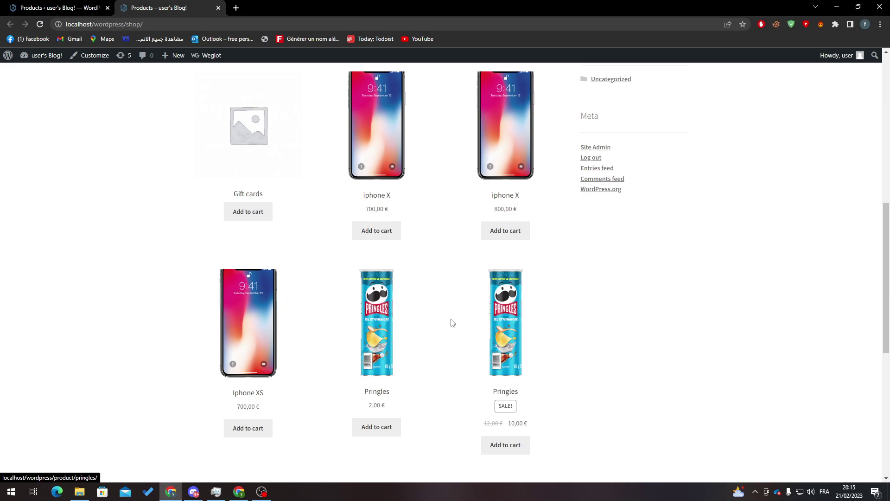
left_click_drag(884, 306, 866, 227)
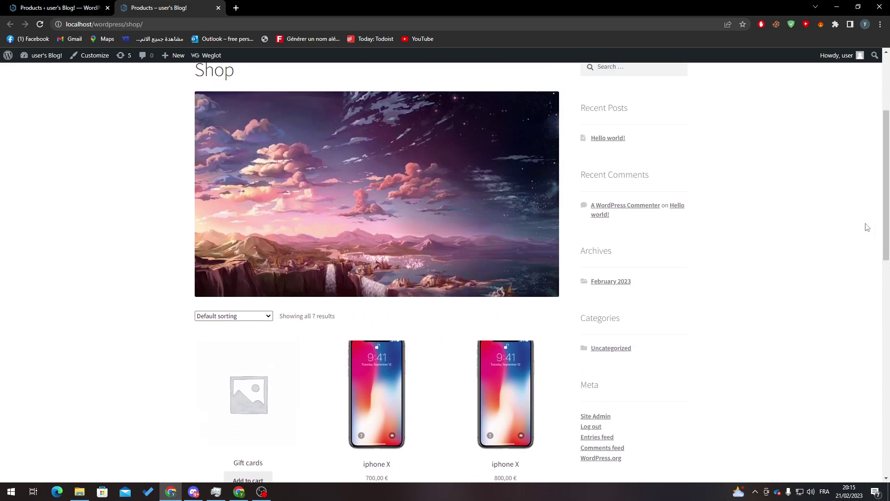
- Sort the shop products by popularity, then by average rating
left_click(233, 316)
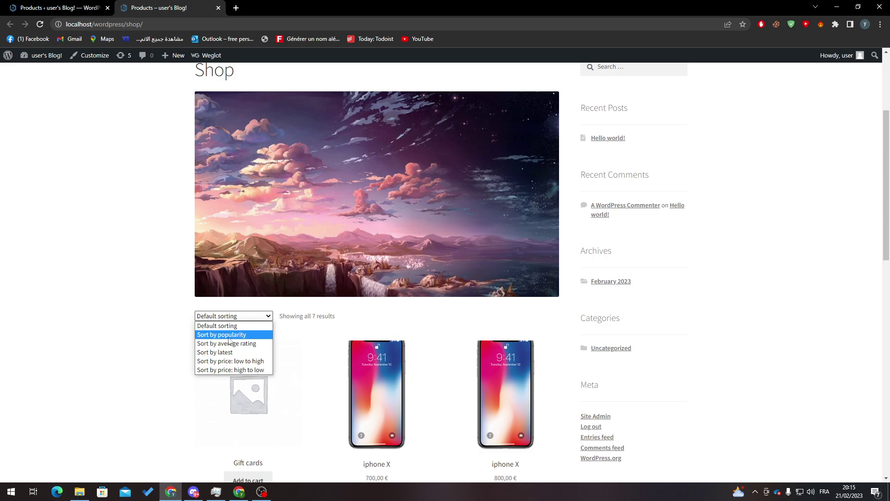
left_click(222, 335)
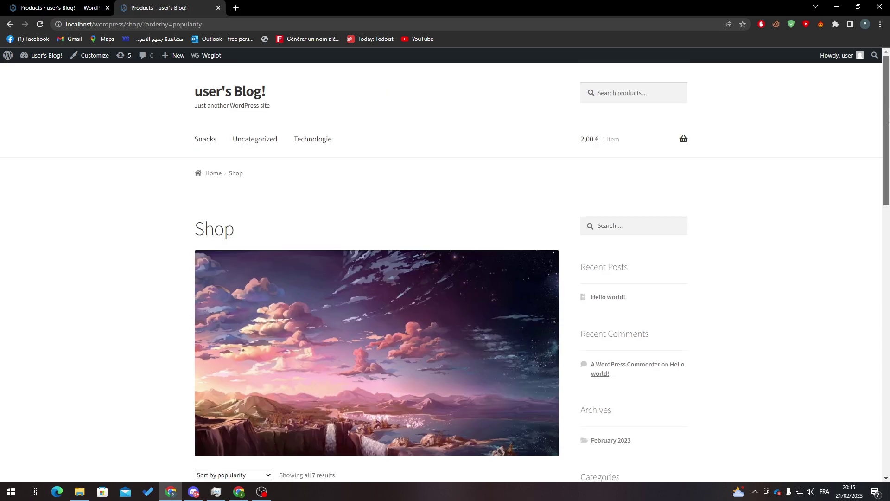
scroll(445, 278, "down", 5)
left_click_drag(886, 244, 882, 193)
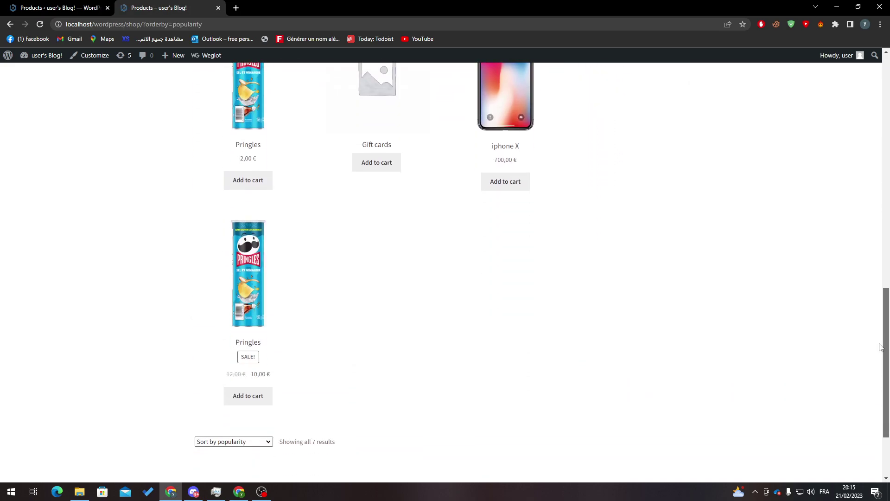
scroll(445, 278, "up", 1)
left_click(229, 288)
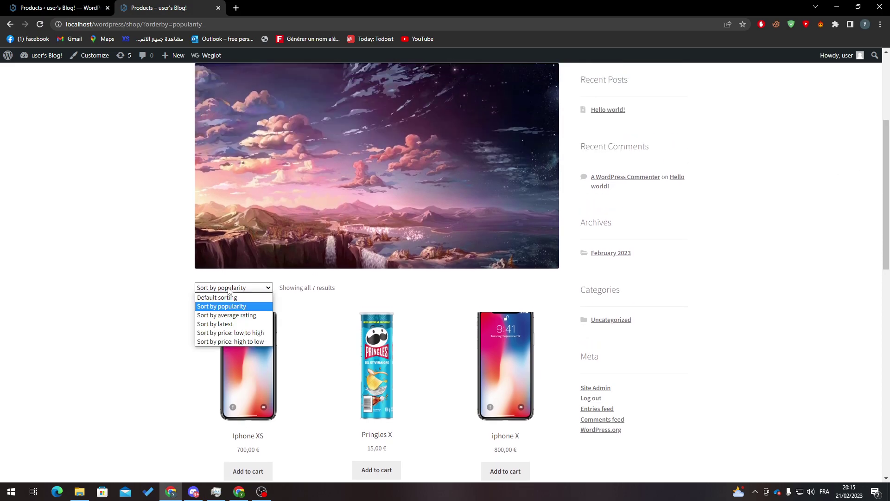
left_click(226, 316)
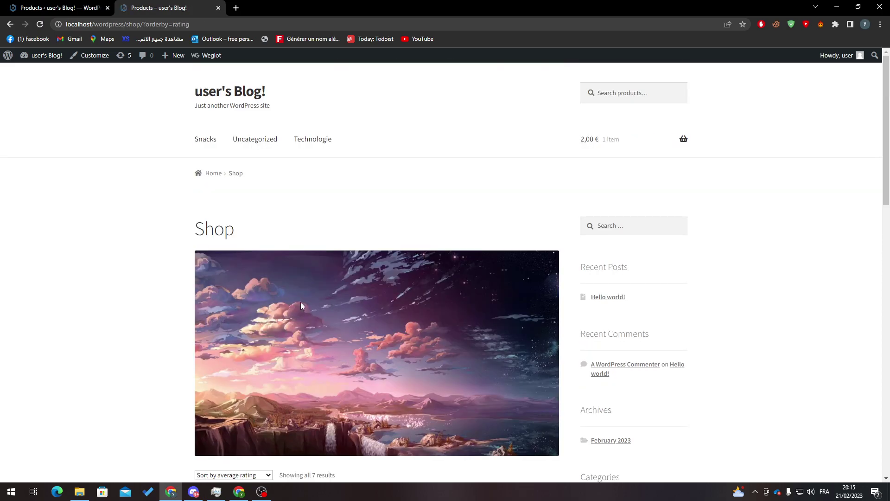
scroll(445, 278, "down", 5)
scroll(445, 279, "down", 1)
- Re-sort the shop products by latest and close the sorting dropdown
left_click(233, 158)
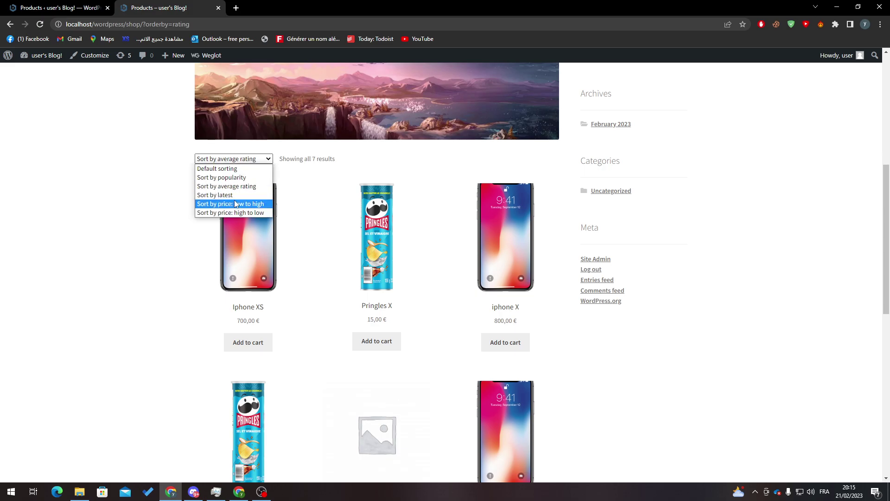
left_click(234, 195)
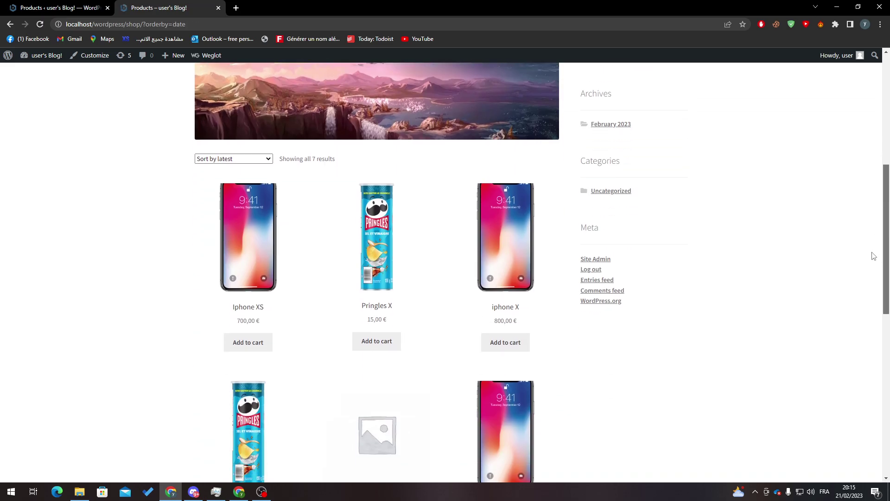
left_click(233, 150)
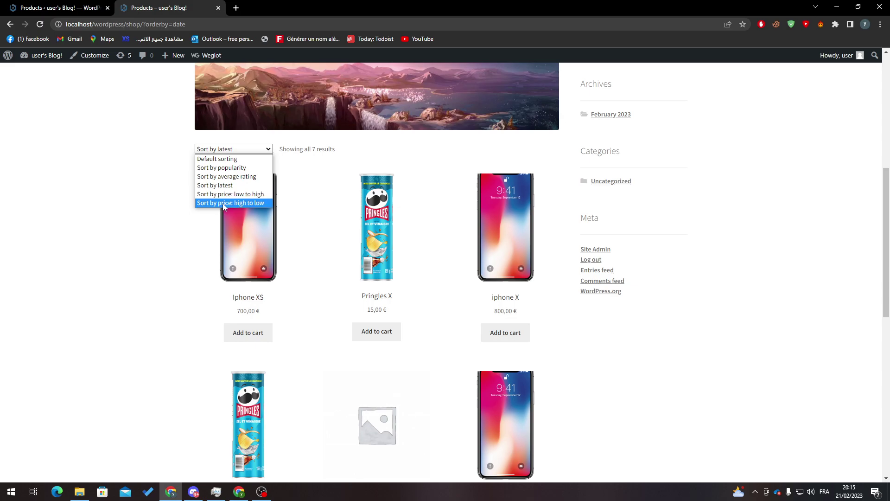
left_click(169, 214)
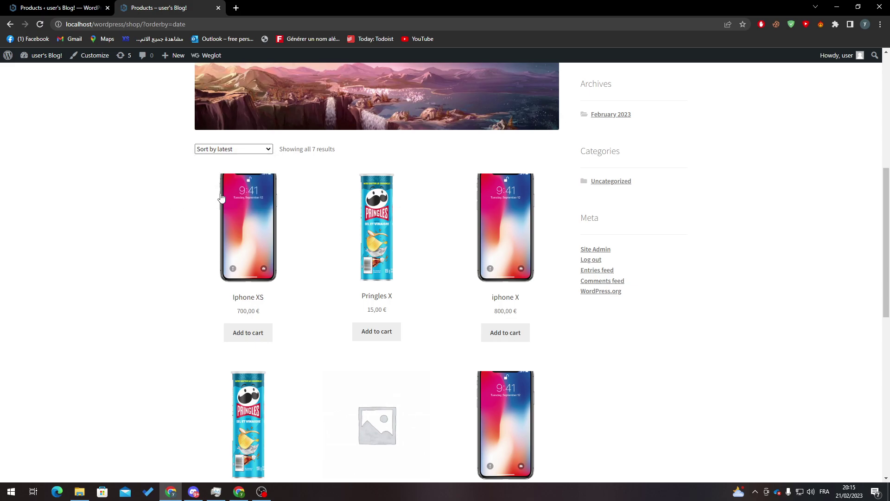